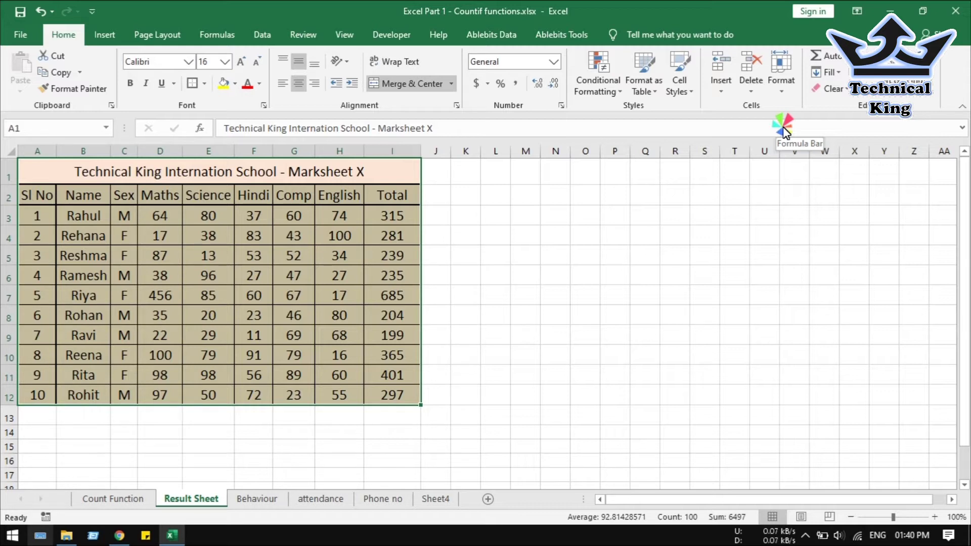
Name the Result Sheet table A1:I12 'marksheet' at workbook scope using Define Name.
left_click(561, 236)
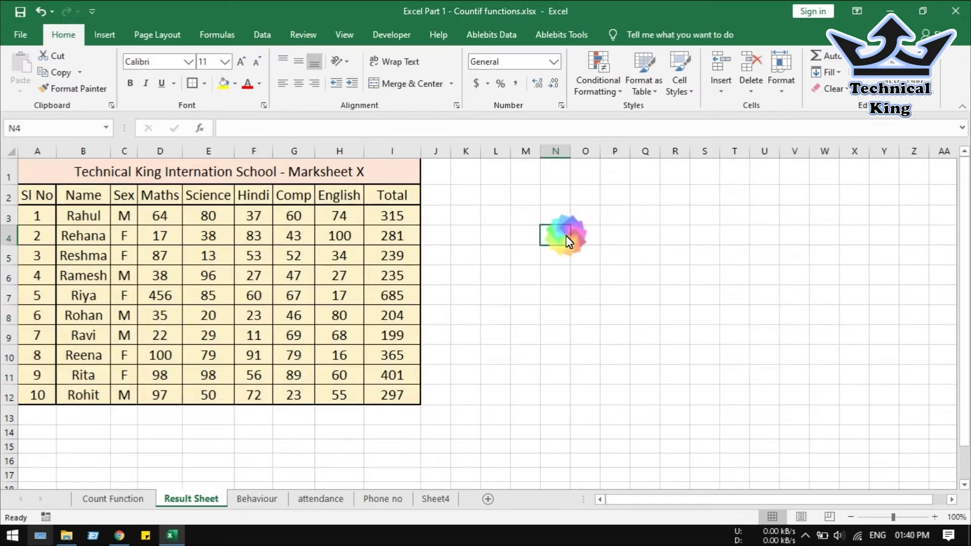
left_click(549, 242)
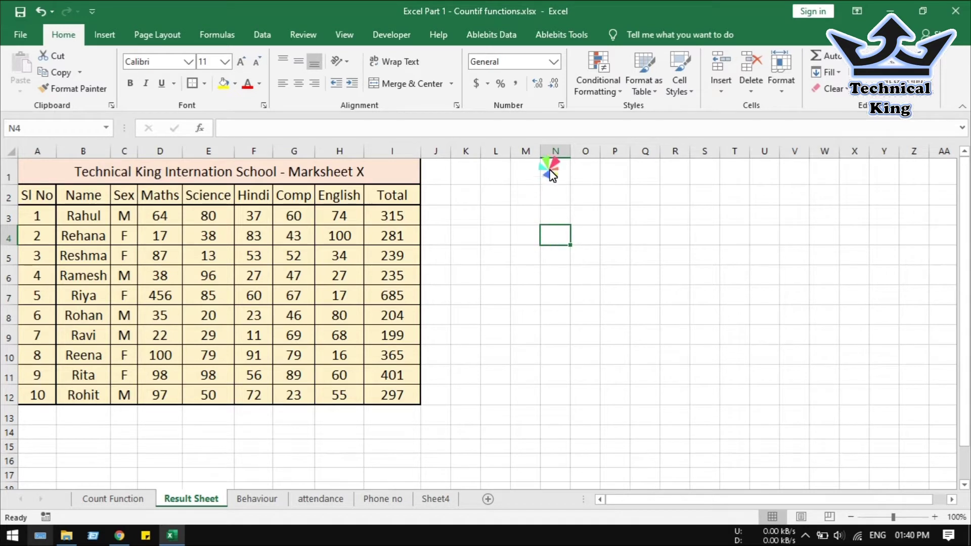
left_click(527, 223)
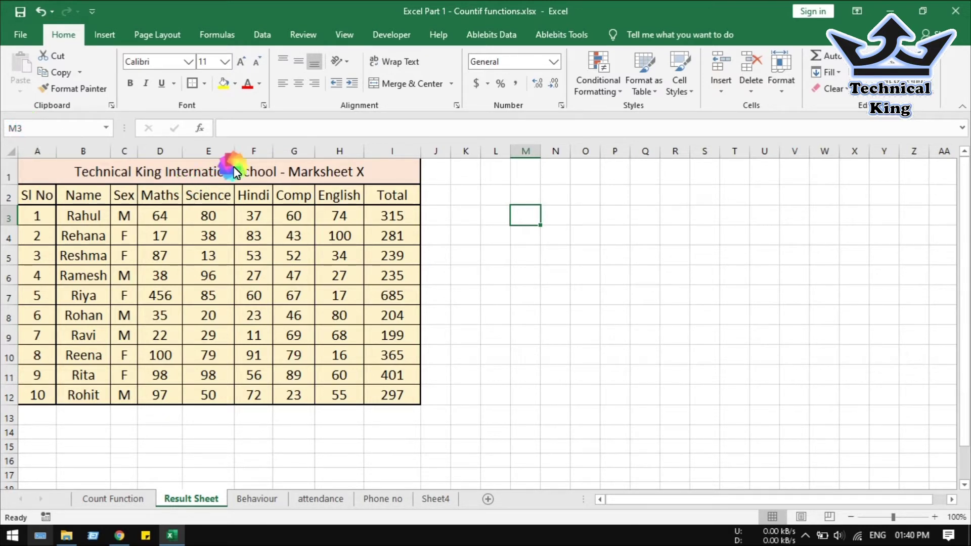
left_click_drag(235, 172, 235, 395)
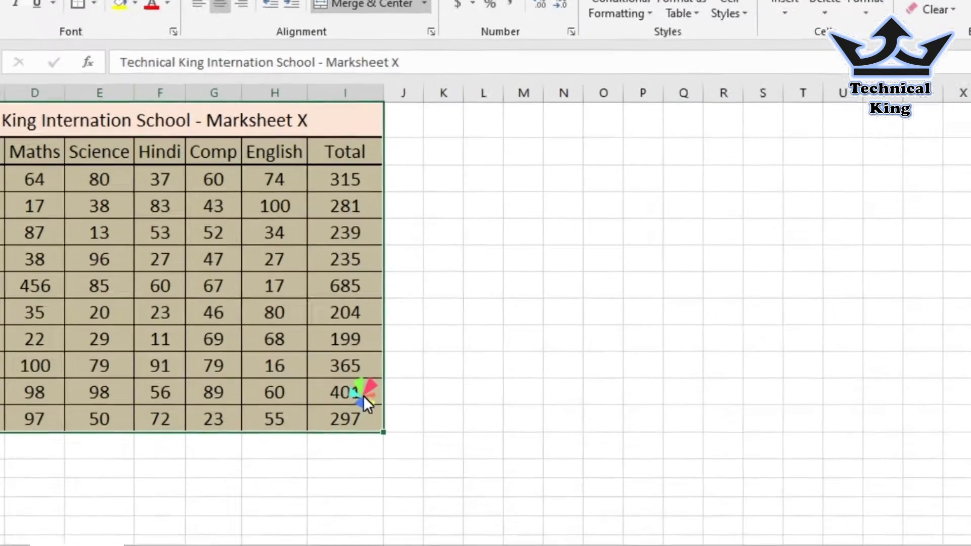
right_click(403, 382)
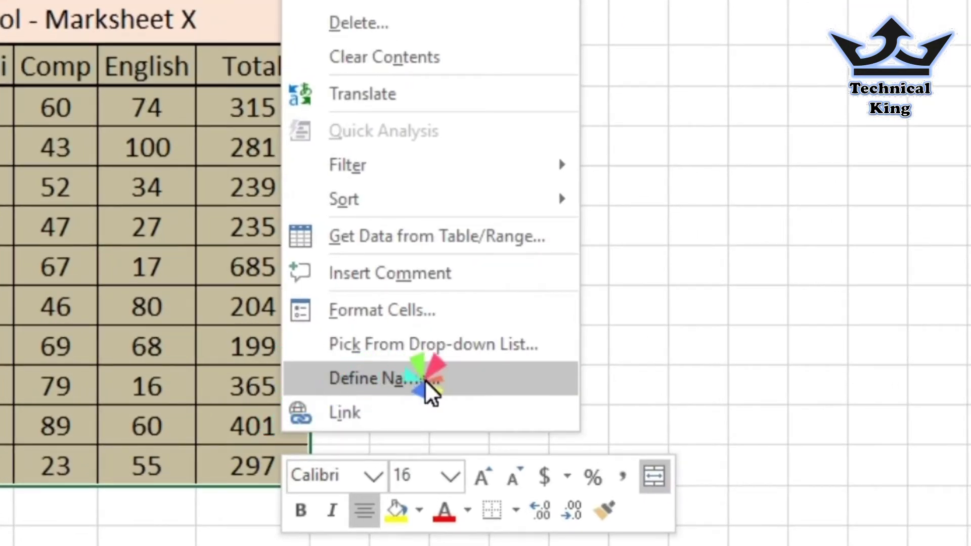
left_click(445, 382)
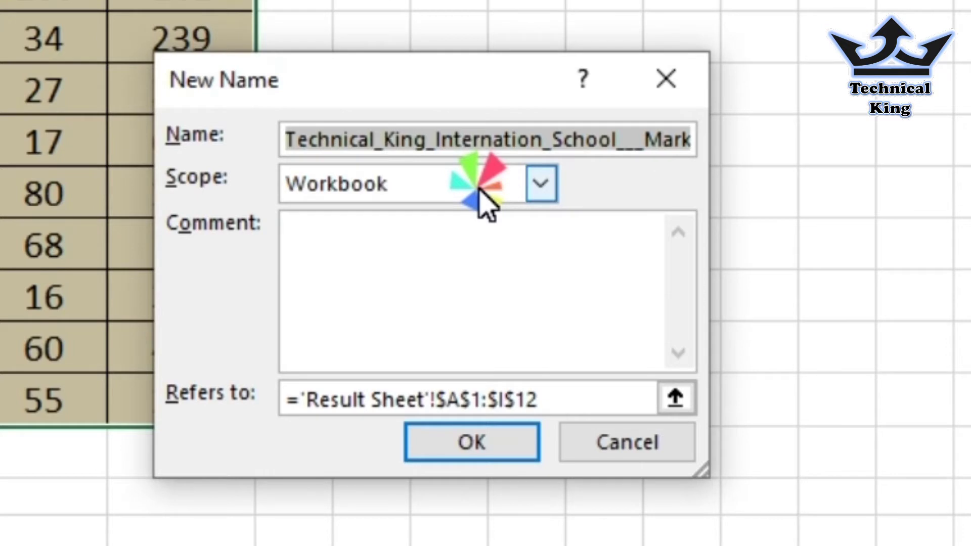
type("marks")
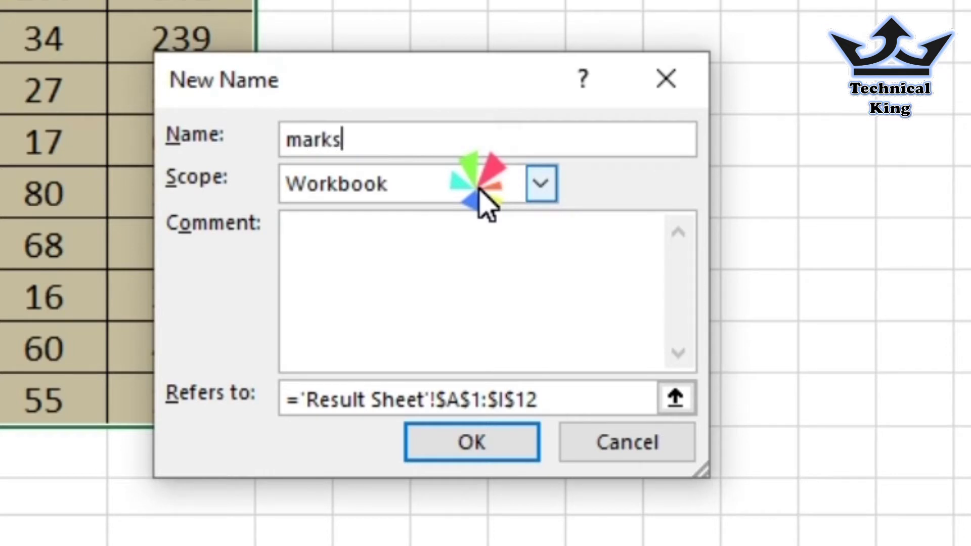
type("heet")
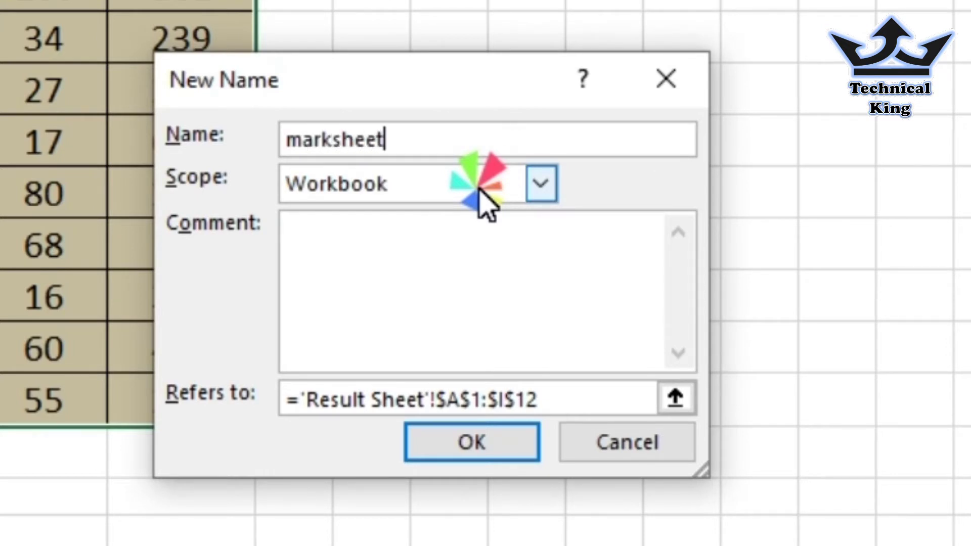
left_click(521, 445)
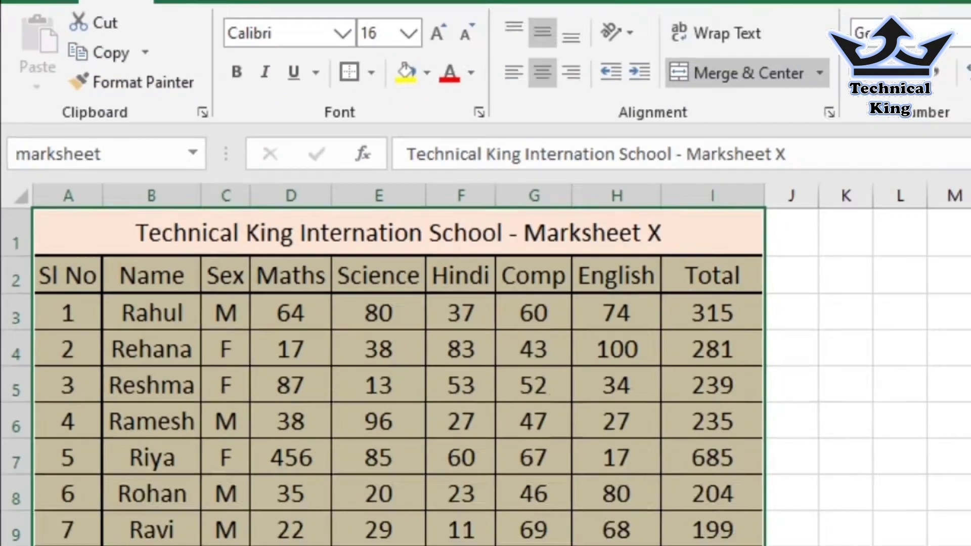
From blank Sheet4, enter 'marksheet' in the Name Box to jump there, then view the attendance sheet.
left_click(441, 498)
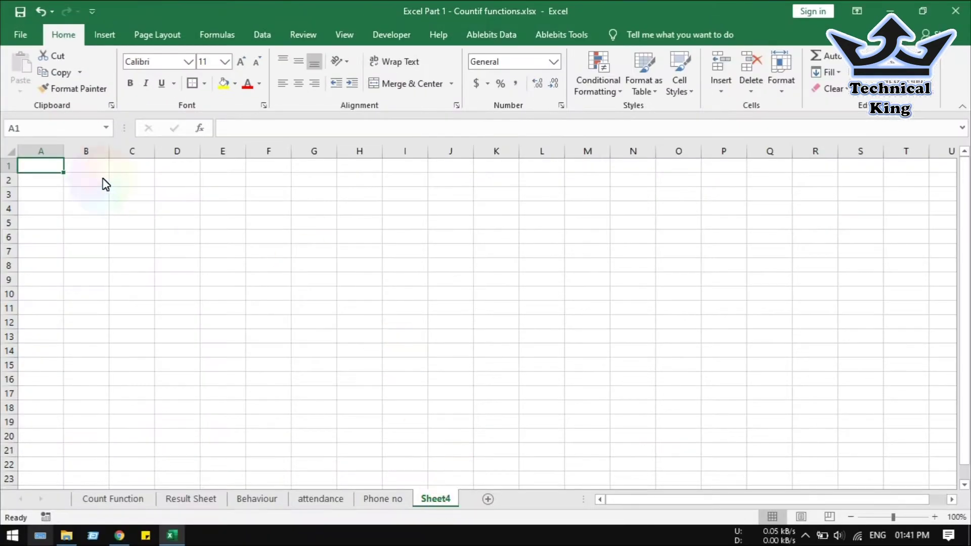
left_click(69, 130)
type("marksheet")
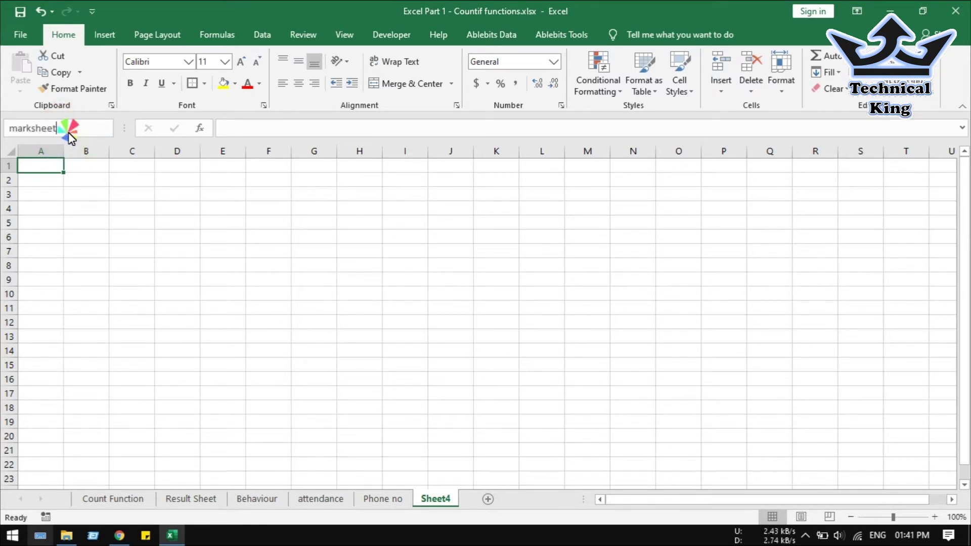
key("Return")
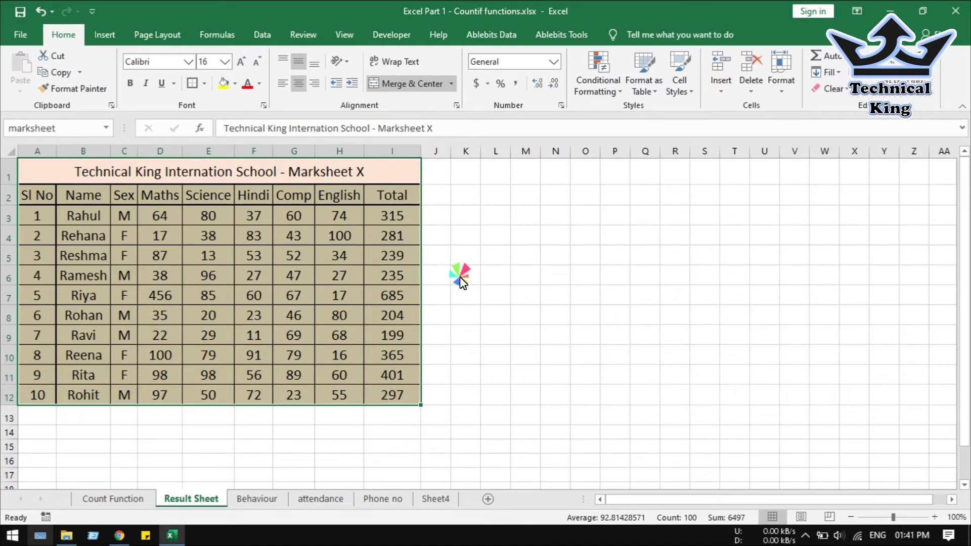
left_click(308, 500)
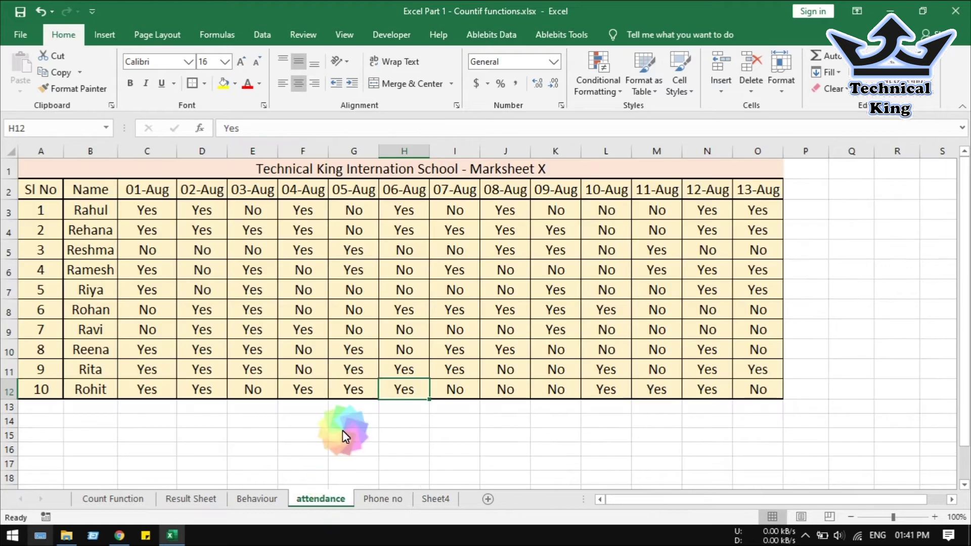
Select the attendance table A1:O12 and enter 'at' in the Name Box as its name.
left_click_drag(112, 167, 123, 386)
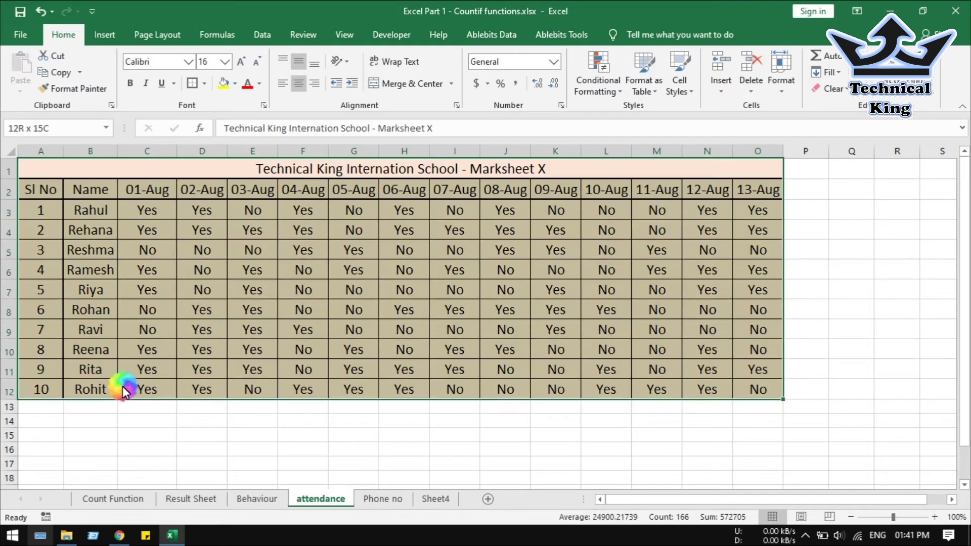
right_click(380, 390)
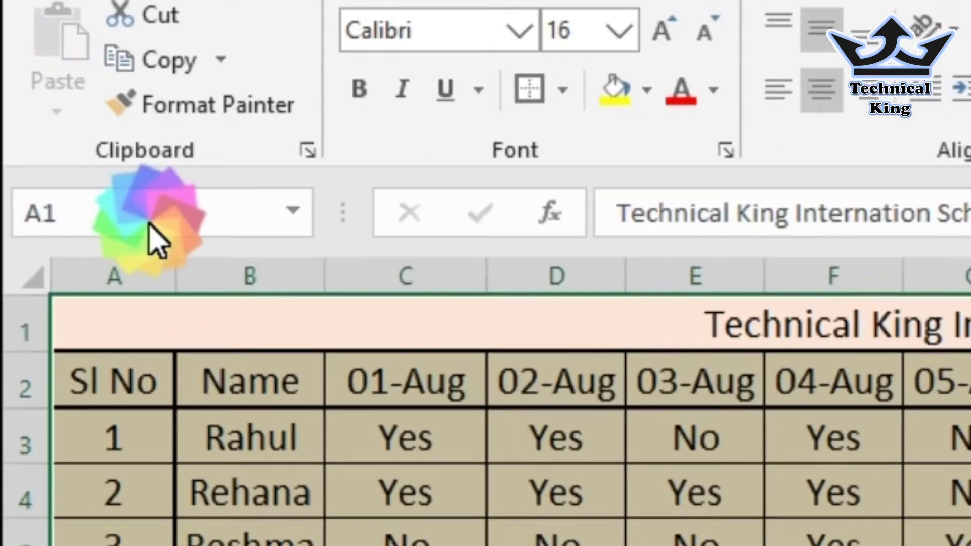
left_click(151, 226)
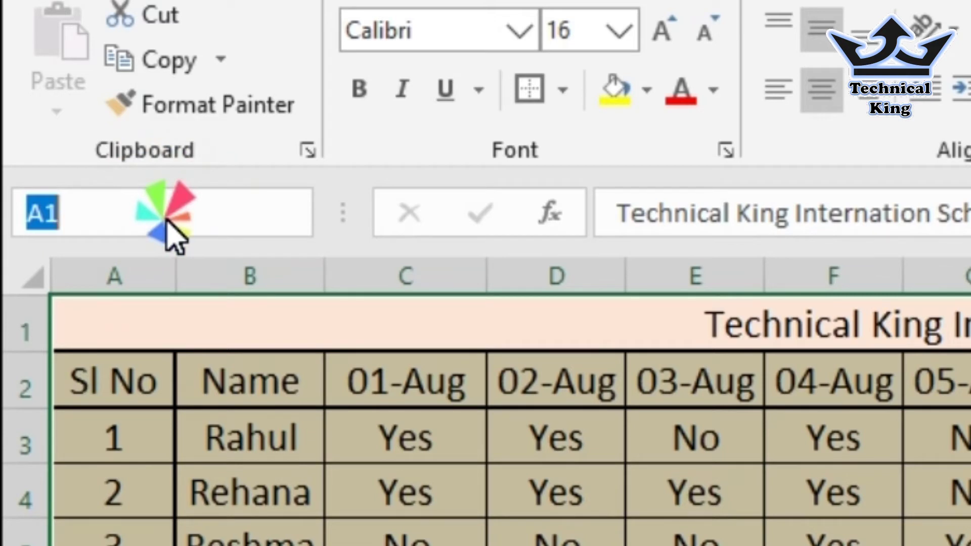
type("at")
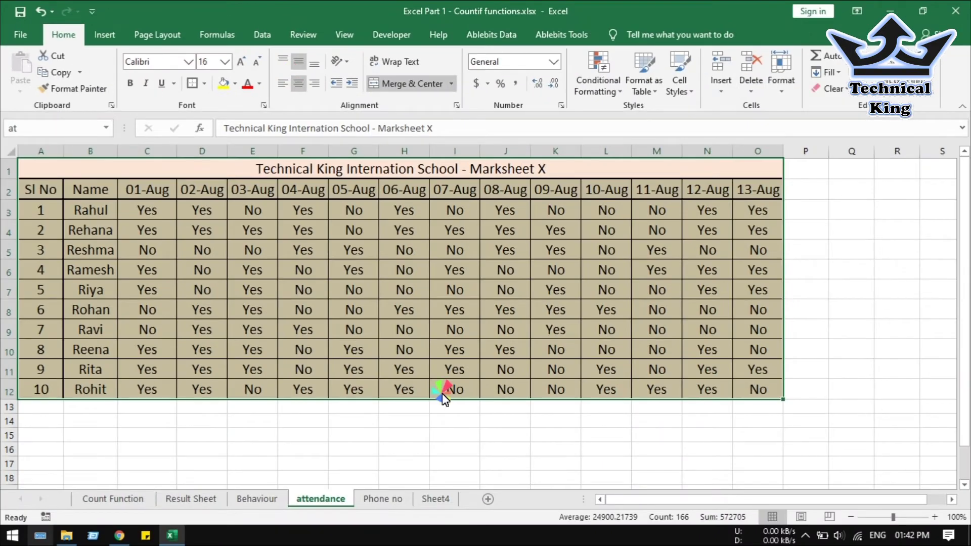
scroll(444, 392, "down", 5)
From Result Sheet, jump to the 'at' range via the Name Box, then open the Phone no sheet.
left_click(269, 500)
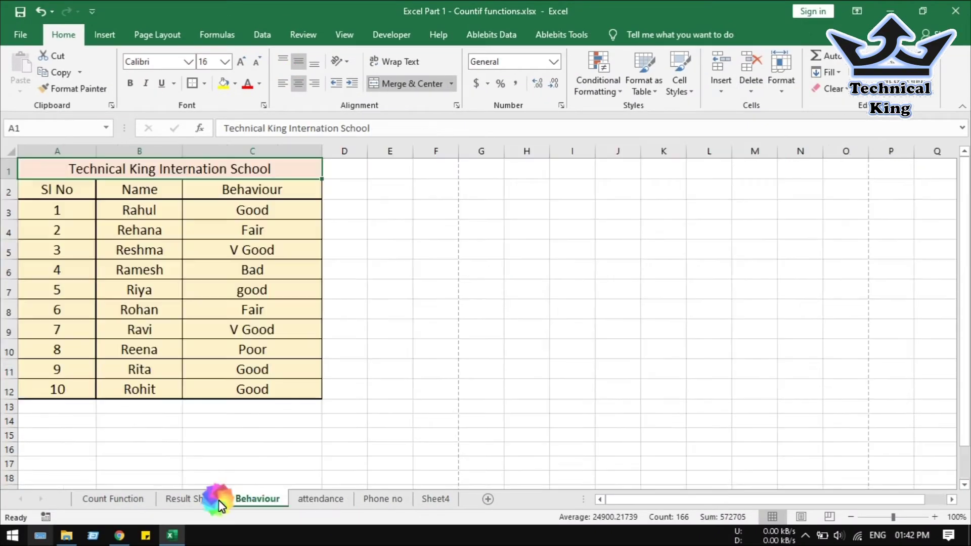
left_click(185, 498)
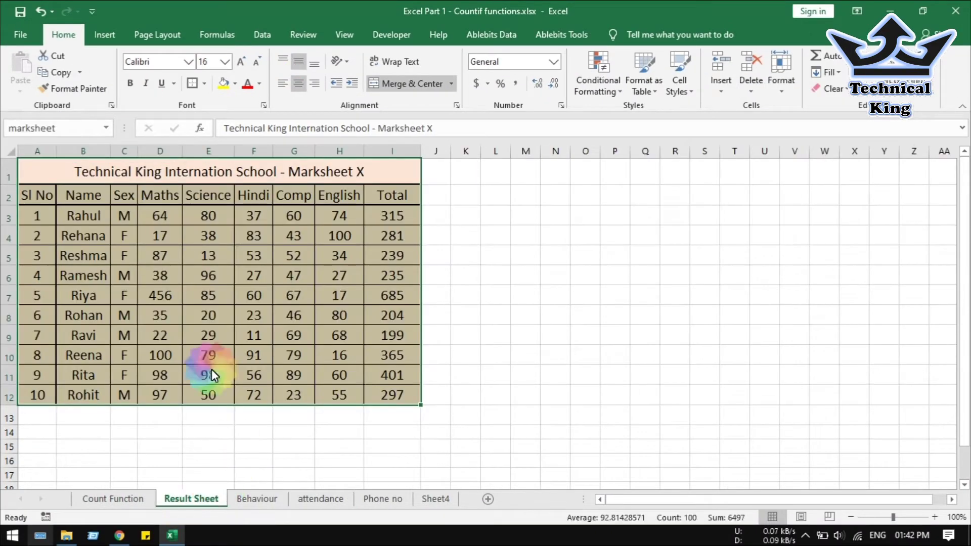
left_click(75, 130)
type("at")
key("Return")
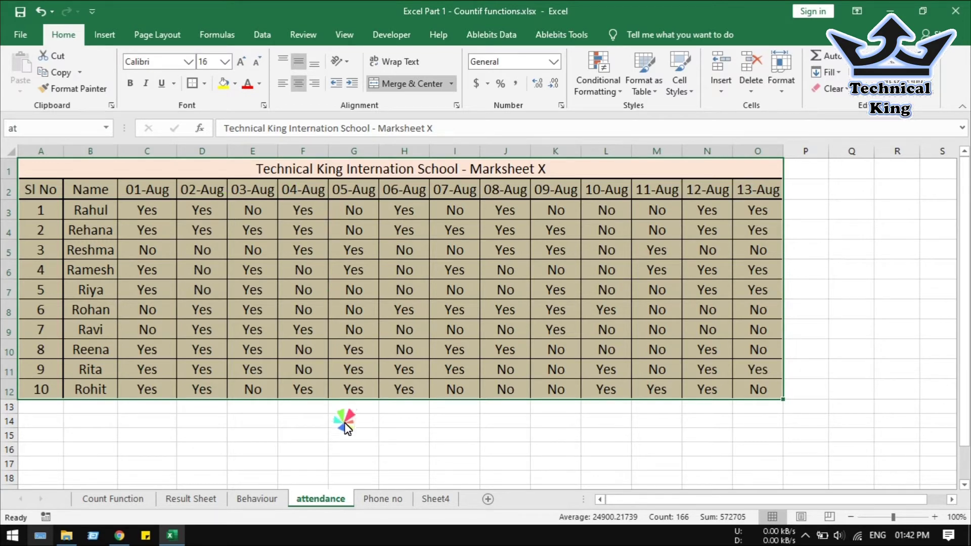
left_click(398, 499)
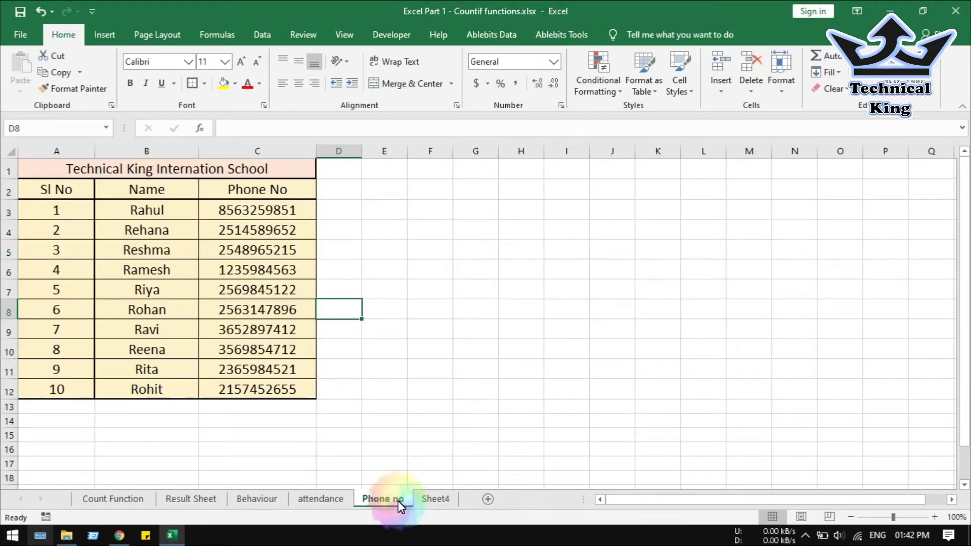
Select the Phone no table A1:C12 and open Name Manager from the Formulas tab.
left_click(486, 313)
left_click_drag(102, 169, 119, 384)
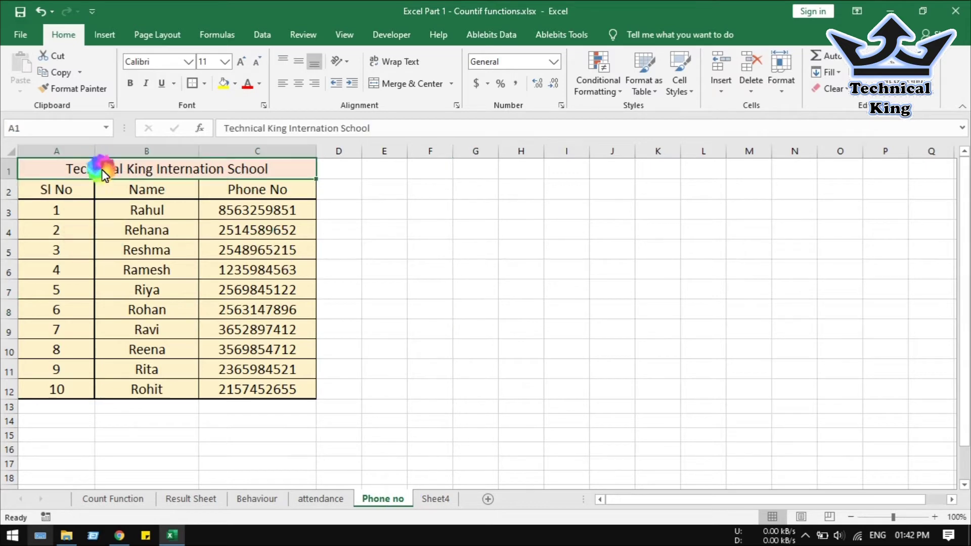
left_click_drag(119, 384, 119, 386)
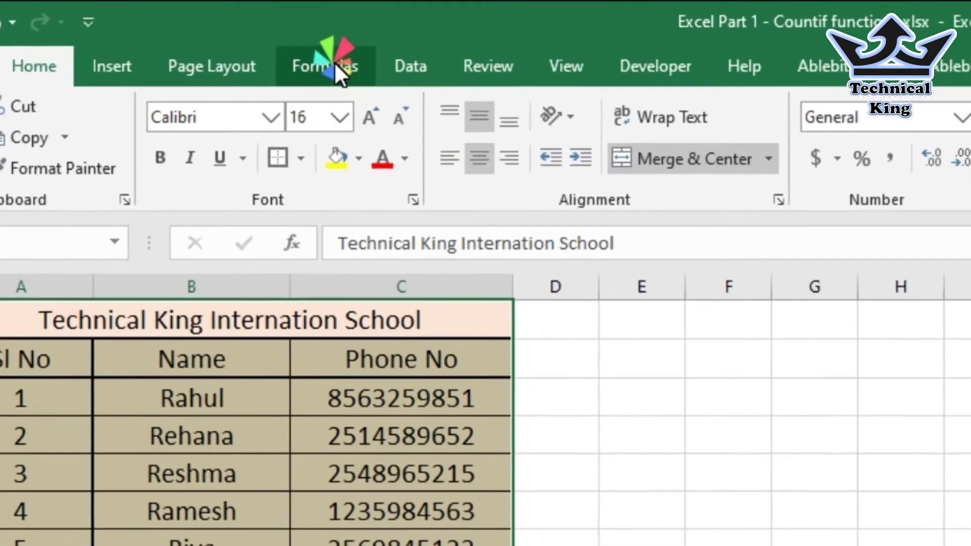
left_click(335, 62)
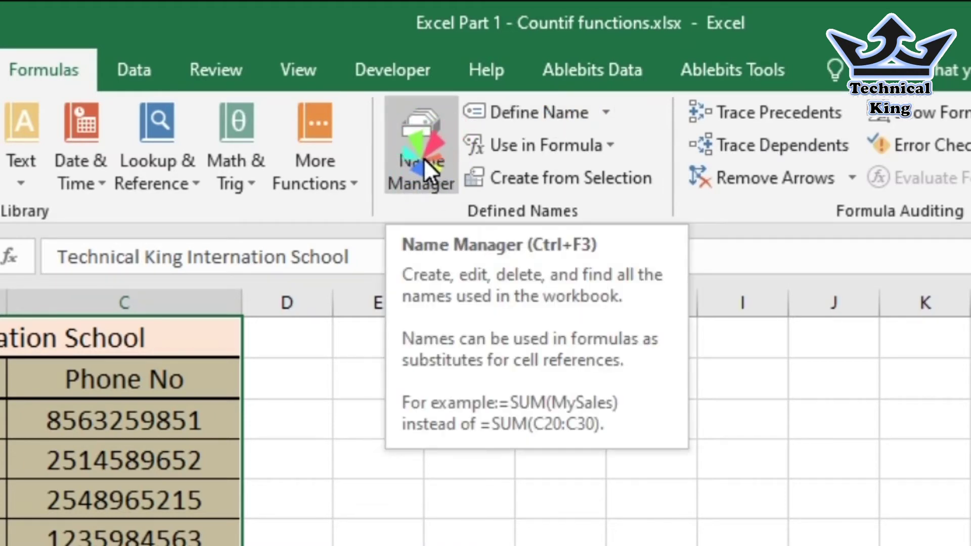
left_click(442, 158)
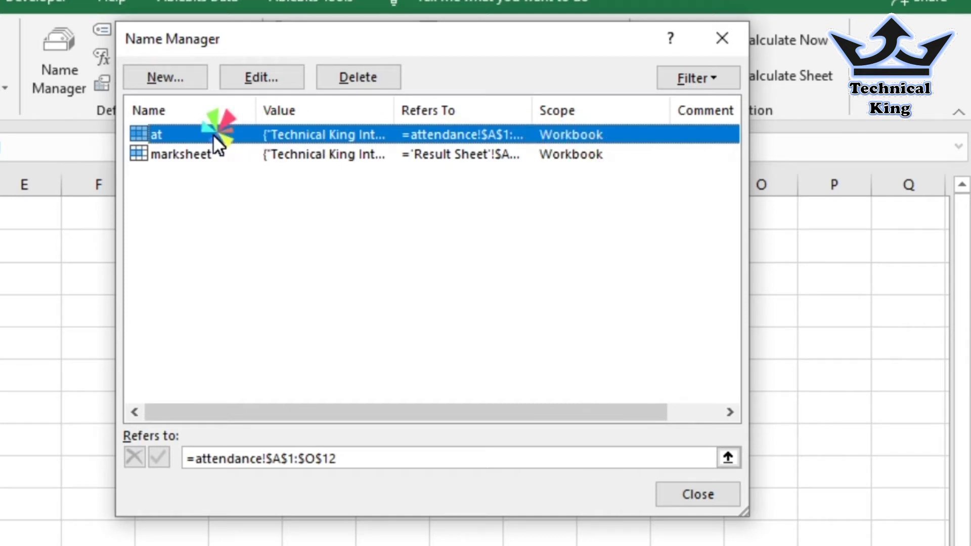
Start a new name for the Phone no range A1:C12 from Name Manager.
left_click(172, 77)
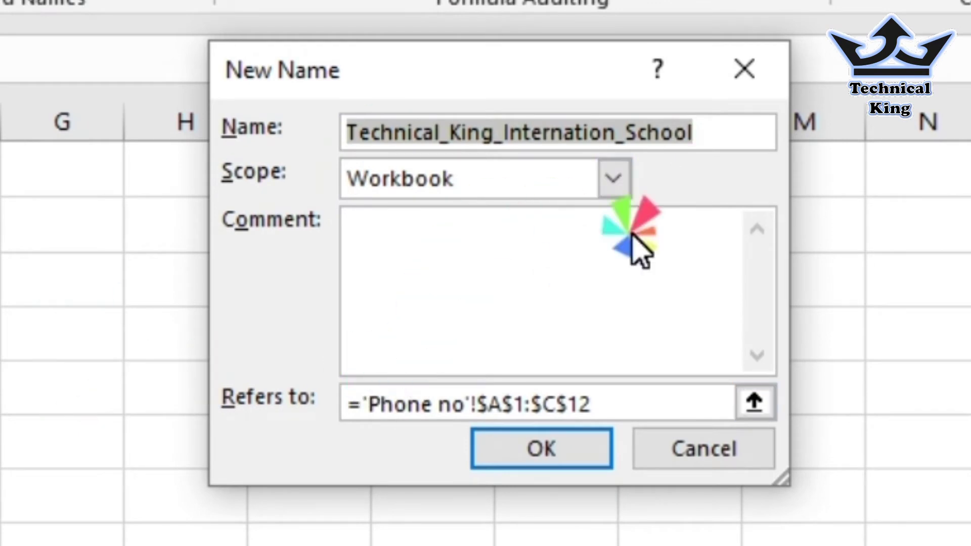
Name the Phone no table A1:C12 'ph', reselecting the table as its reference.
type("ph")
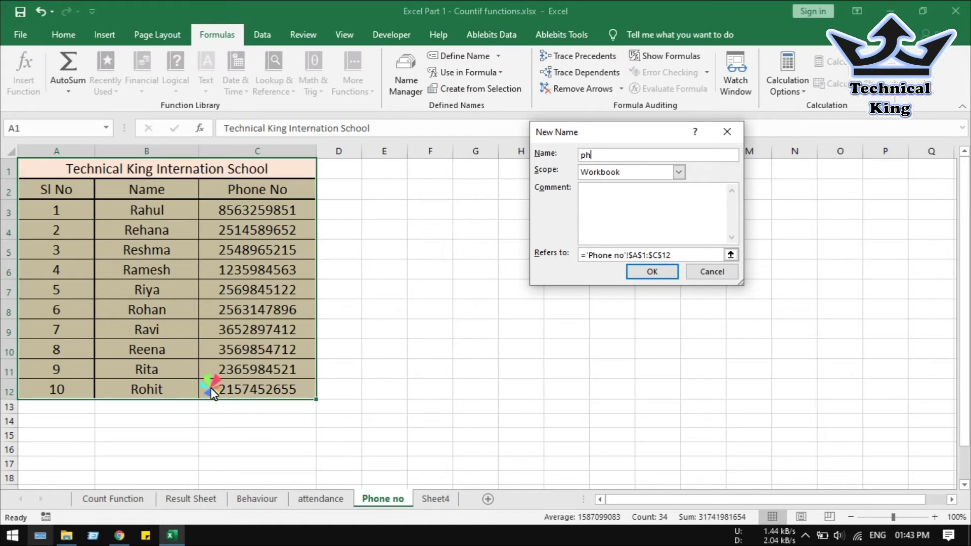
left_click(676, 255)
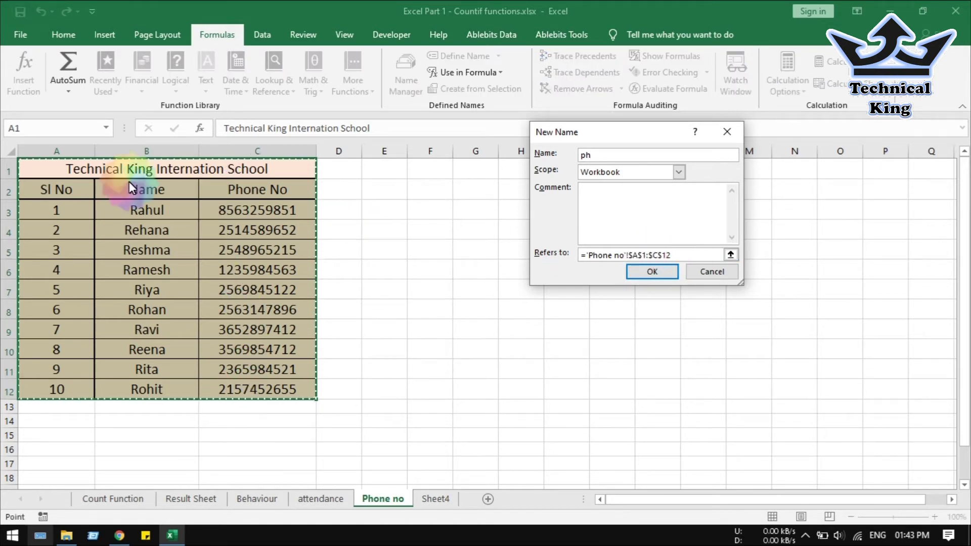
mouse_move(88, 165)
left_mouse_down()
mouse_move(117, 415)
mouse_move(134, 381)
left_mouse_up()
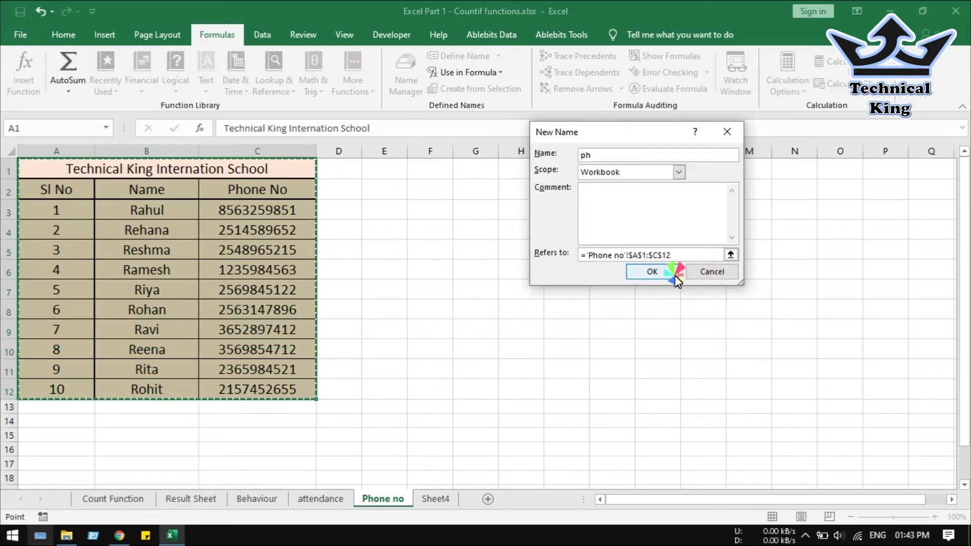
left_click(674, 273)
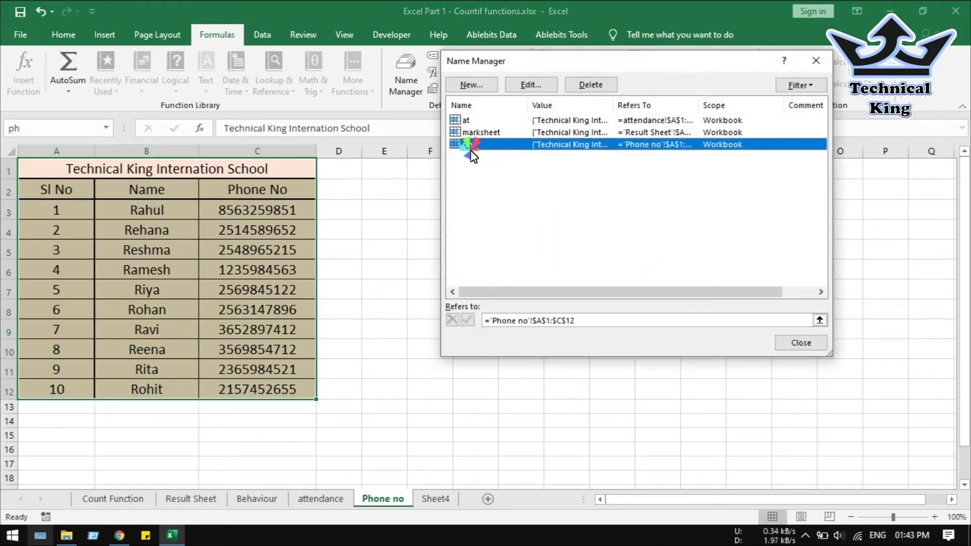
Close Name Manager and return to the Result Sheet, ready to use the Name Box.
left_click(815, 60)
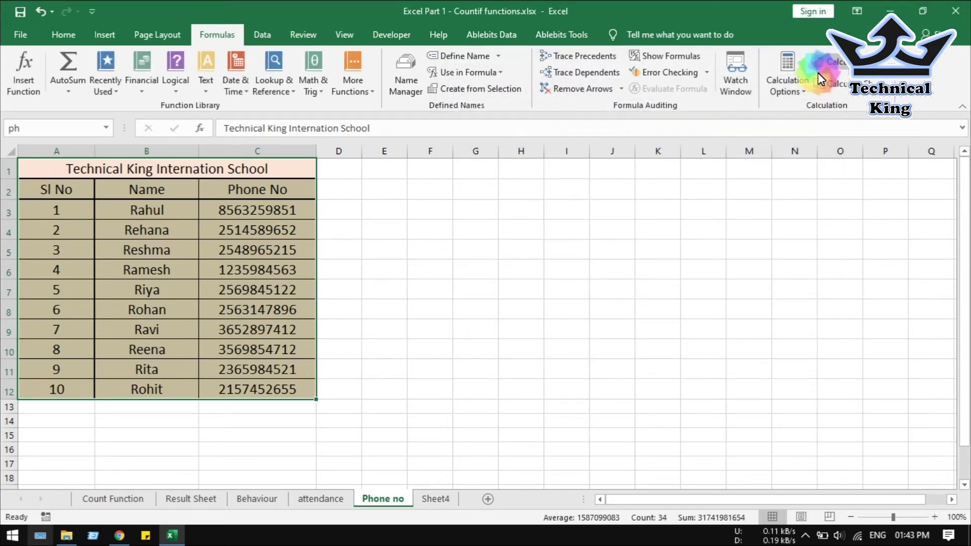
left_click(112, 499)
left_click(190, 499)
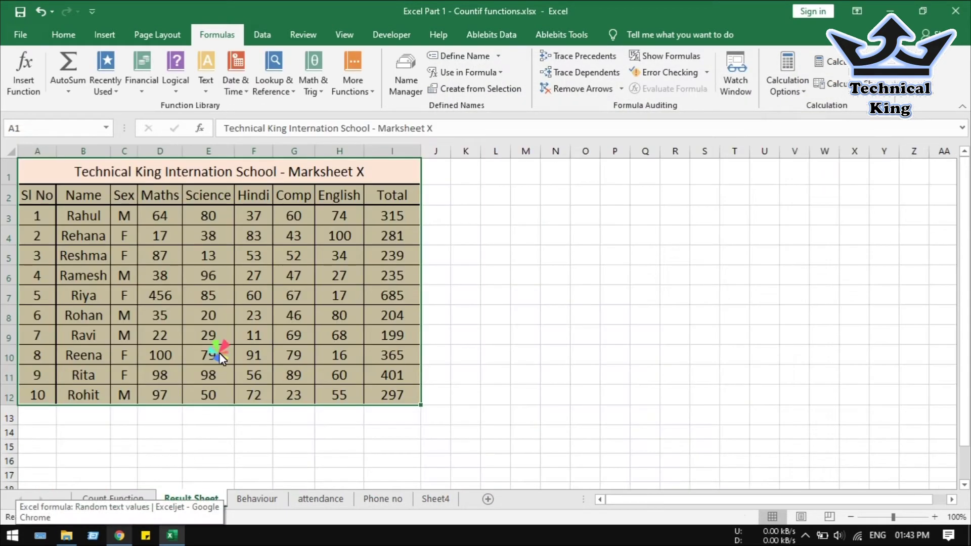
left_click(77, 133)
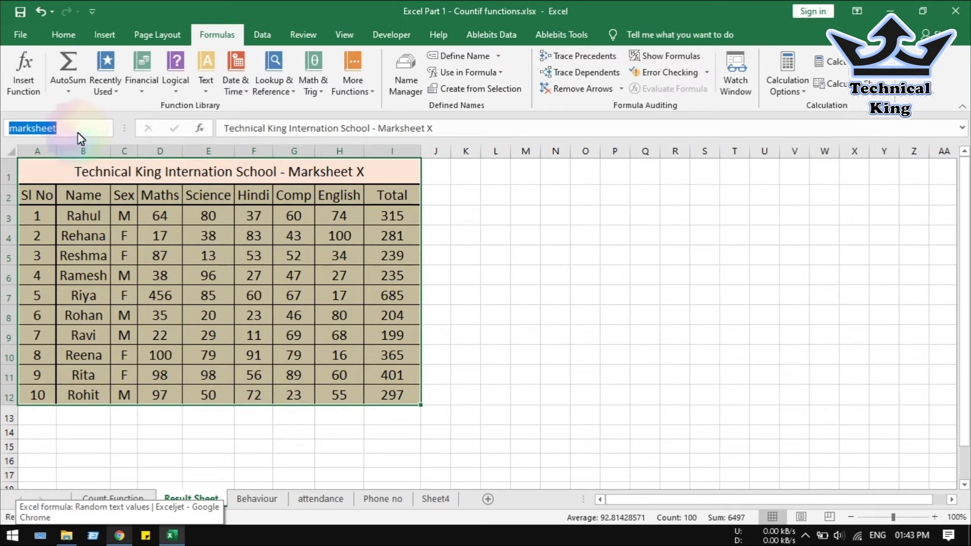
Jump to the 'ph' range via the Name Box, then flip through Behaviour and attendance back to Phone no.
type("ph")
key("Return")
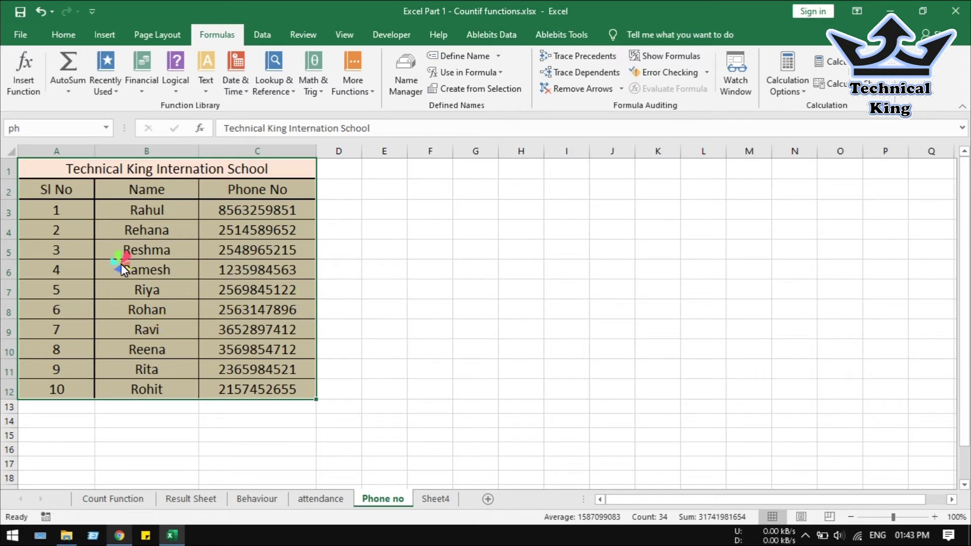
left_click(256, 499)
left_click(324, 500)
left_click(258, 500)
left_click(383, 500)
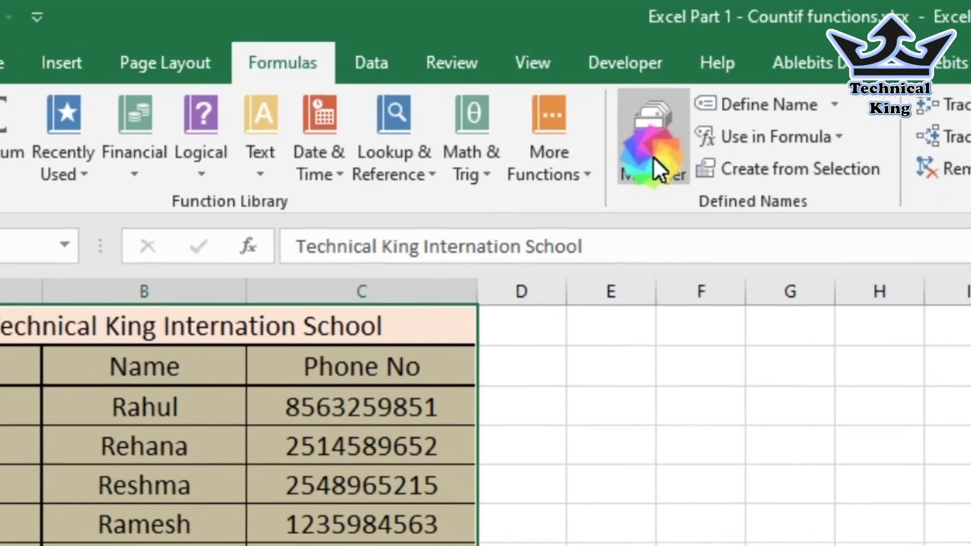
Review at, marksheet and ph in Name Manager, sorting by name, then open the attendance sheet.
left_click(715, 147)
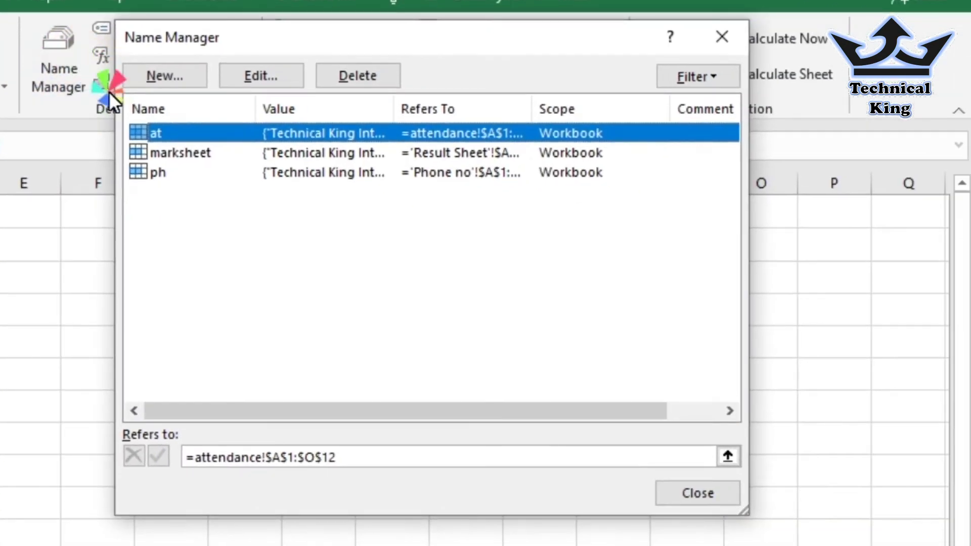
left_click(168, 174)
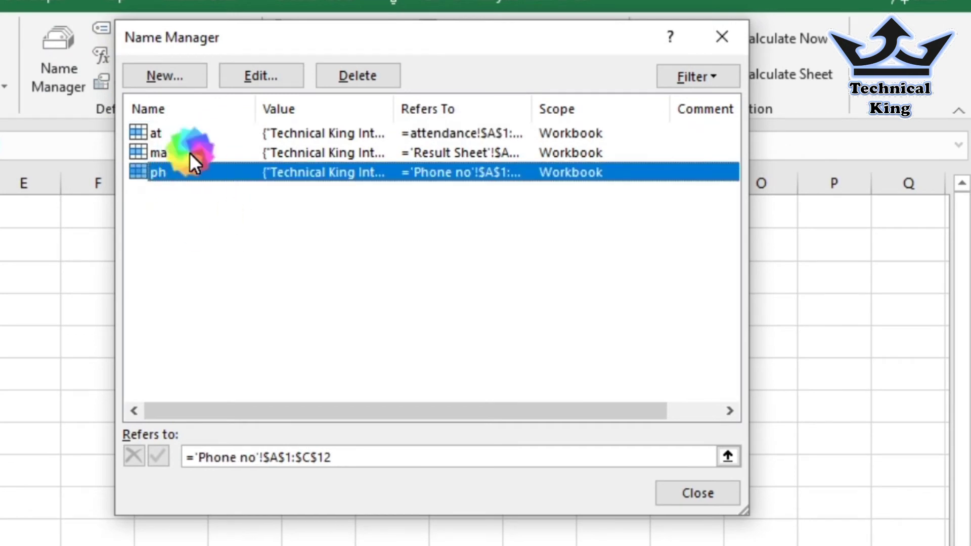
left_click(189, 153)
left_click(208, 118)
left_click(234, 101)
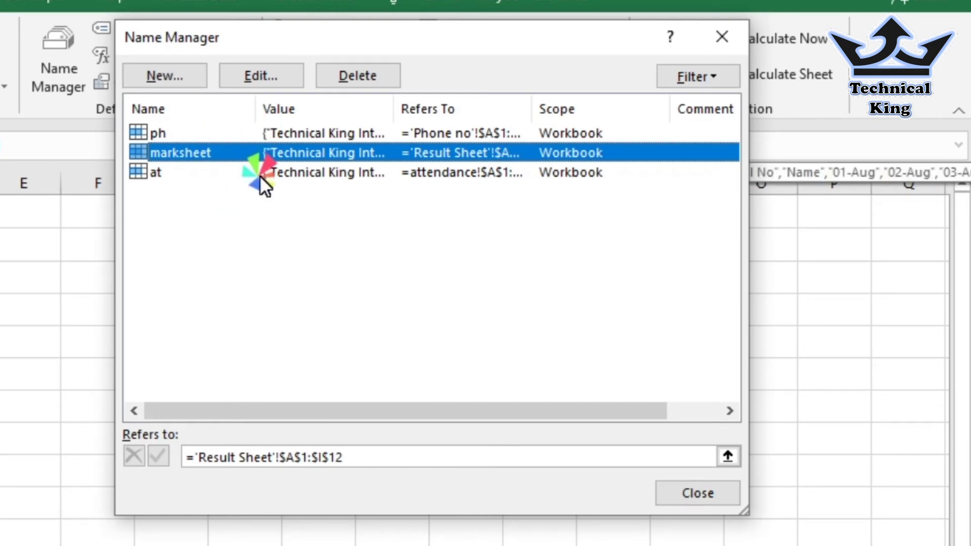
left_click(189, 136)
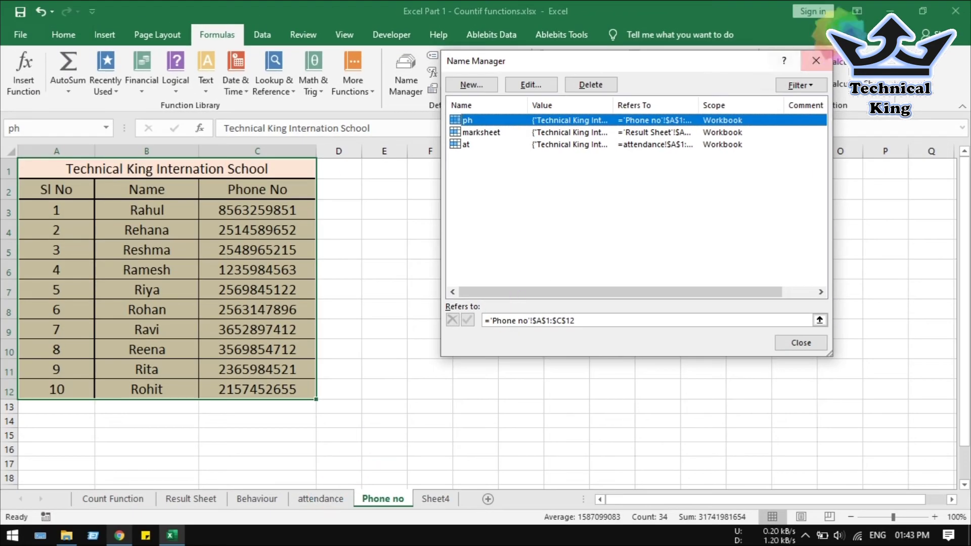
left_click(815, 61)
left_click(320, 498)
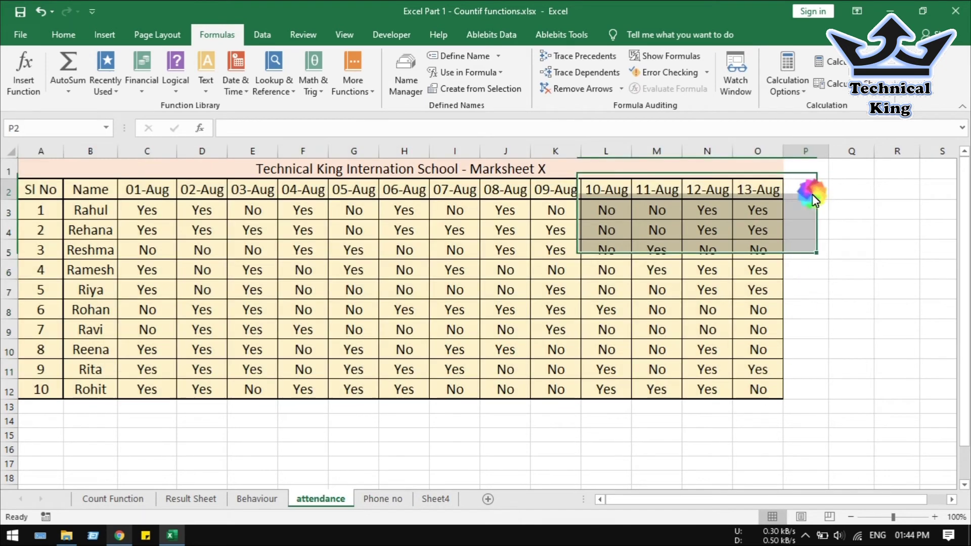
Fill 14-Aug and 15-Aug into P2:Q2, widen those columns, and select 'at' in Name Manager.
left_click(765, 198)
left_click_drag(782, 200, 861, 198)
left_click_drag(828, 158, 883, 160)
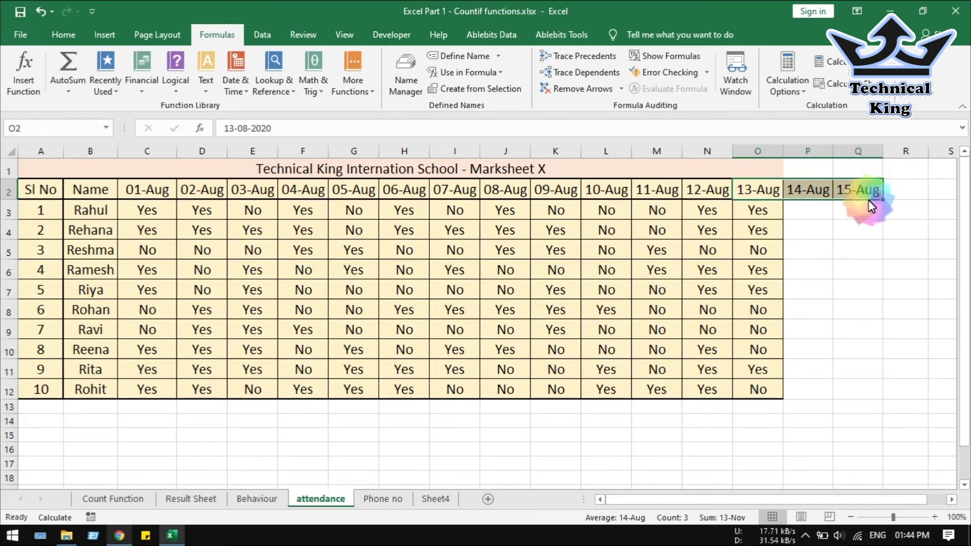
left_click(606, 174)
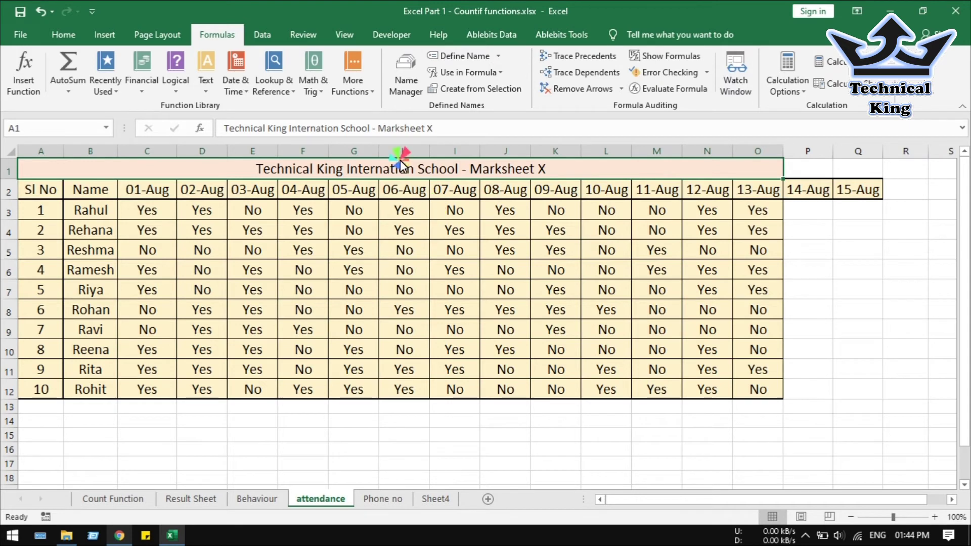
left_click(407, 70)
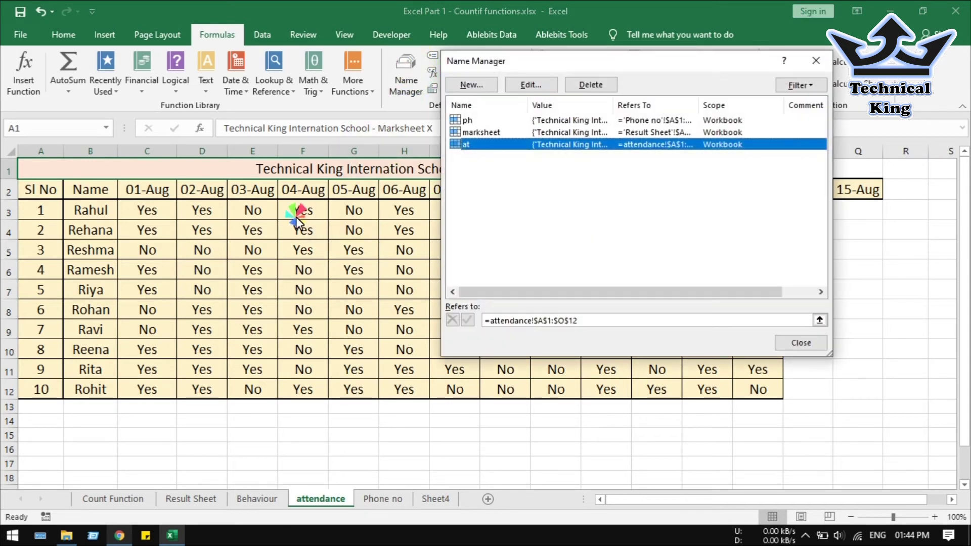
left_click(482, 143)
Change the 'at' name to refer to attendance!$A$1:$Q$12 in Name Manager.
double_click(483, 143)
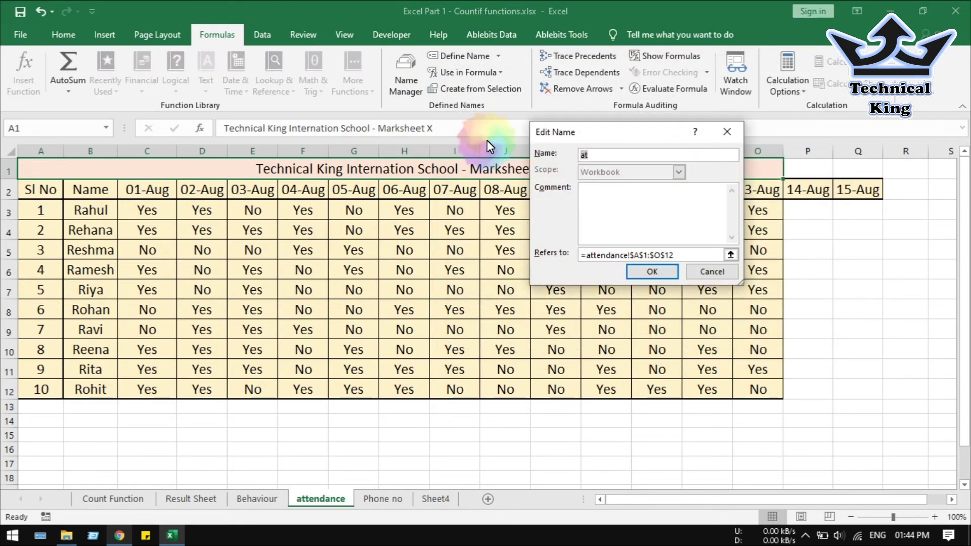
left_click(679, 255)
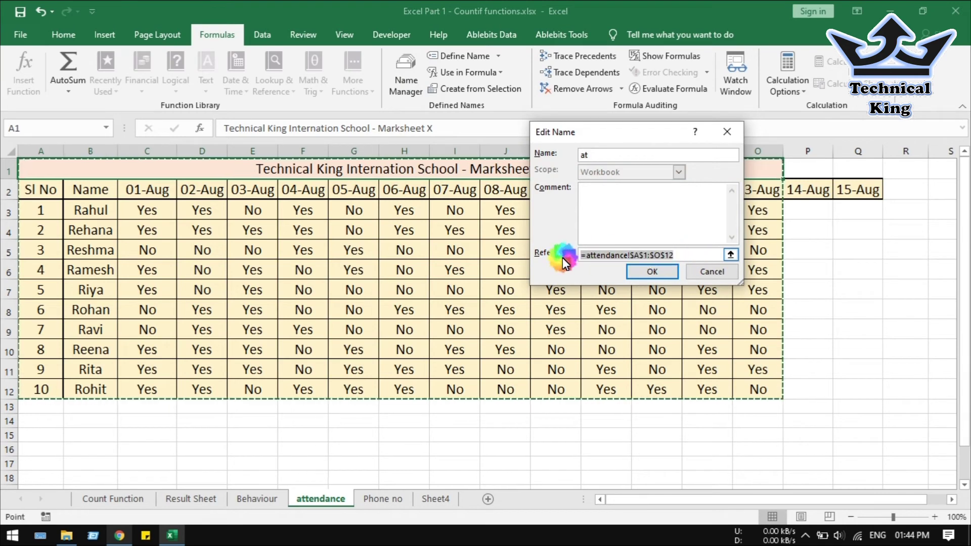
left_click_drag(694, 257, 544, 258)
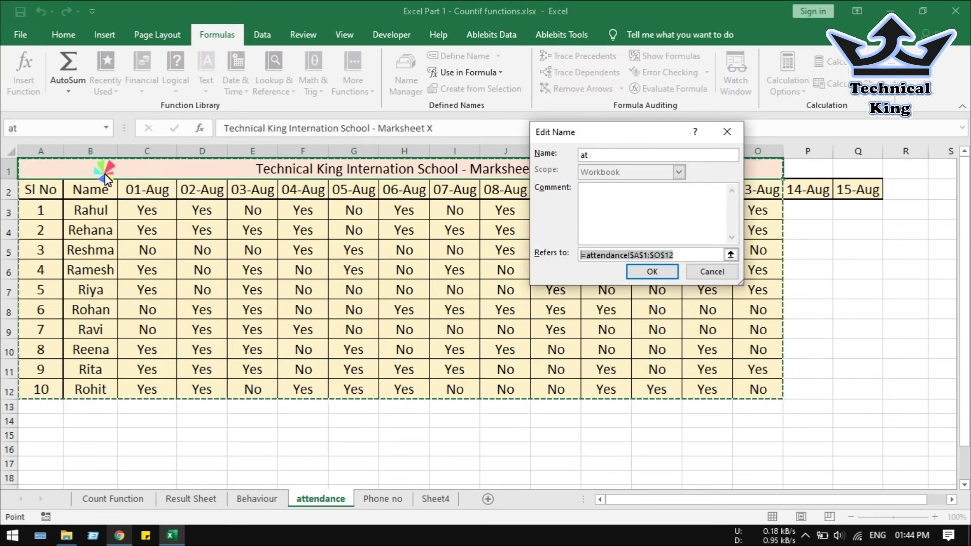
left_click_drag(759, 169, 855, 395)
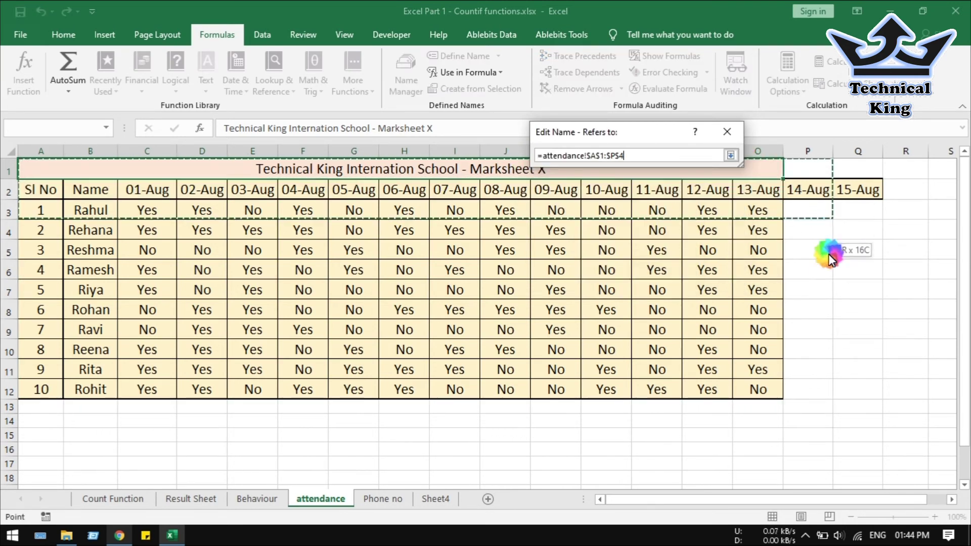
left_click(650, 272)
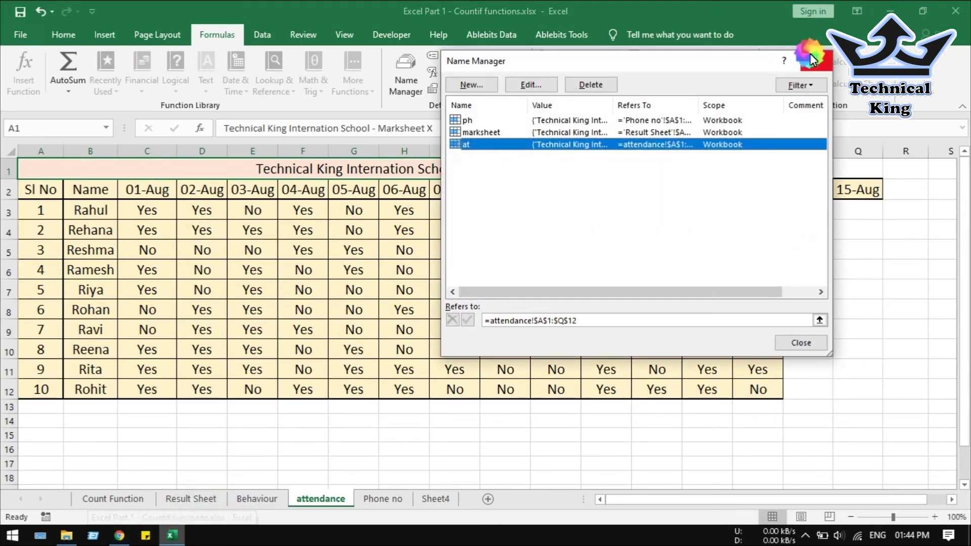
left_click(816, 60)
From the Result Sheet, jump to 'at' via the Name Box to select the widened table.
left_click(198, 499)
left_click(76, 128)
type("at")
key("Return")
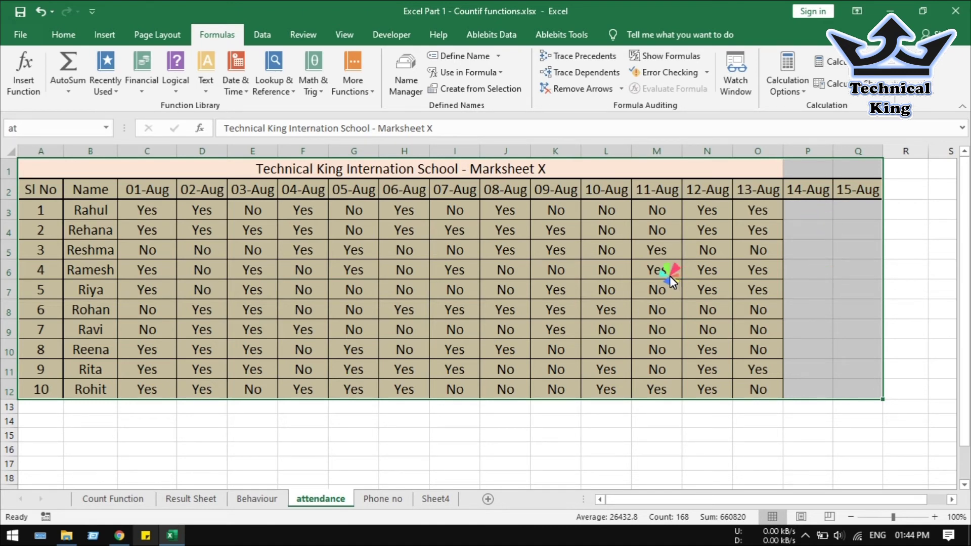
Delete the 'ph' defined name in Name Manager.
left_click(406, 70)
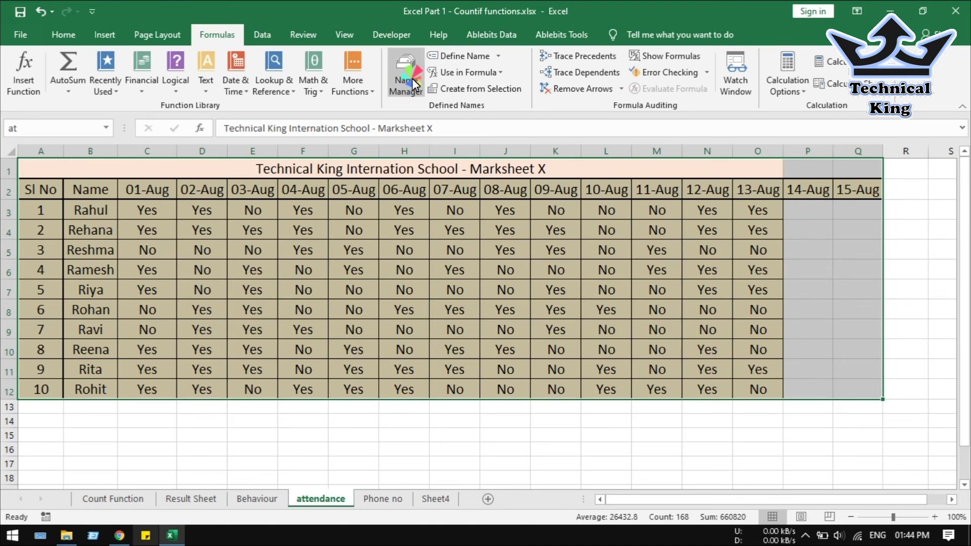
left_click(481, 118)
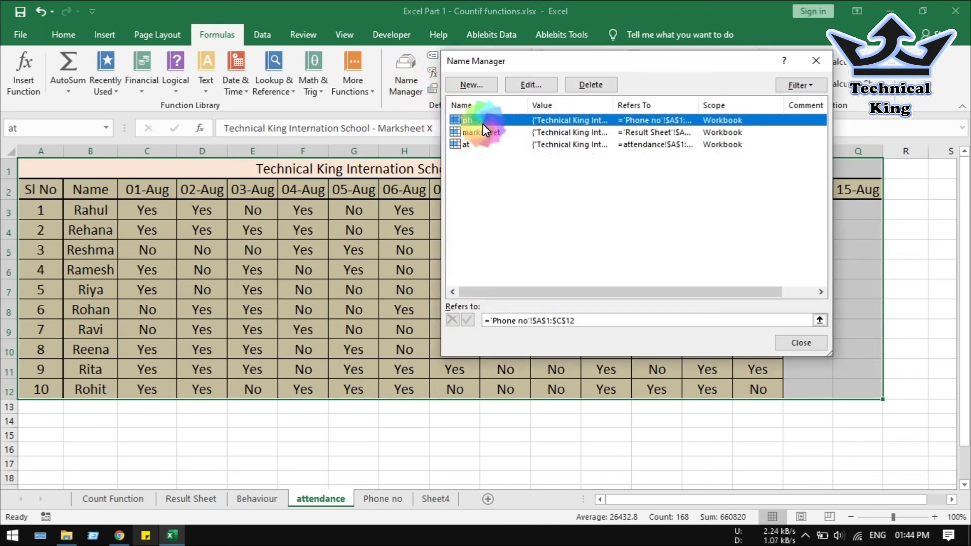
left_click(490, 130, "ctrl")
left_click(489, 142, "ctrl")
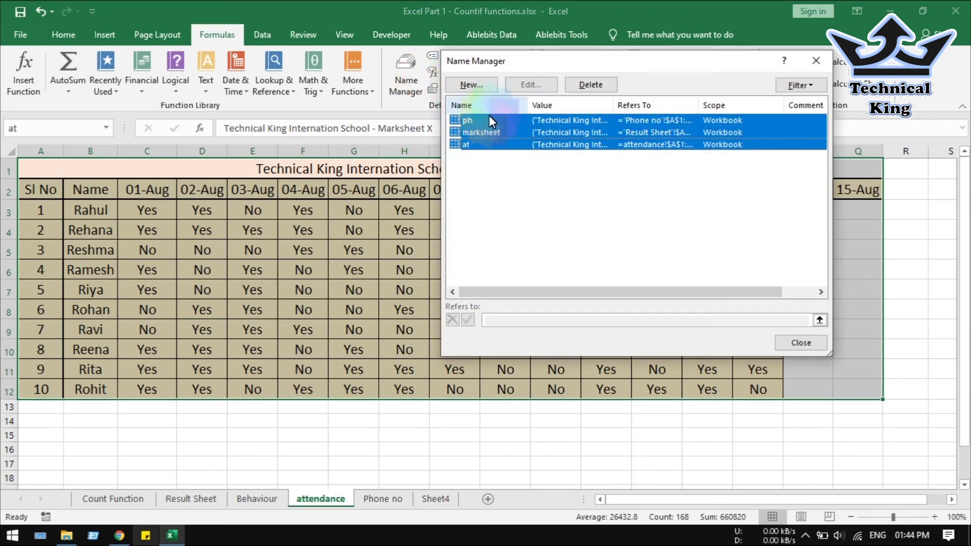
left_click(494, 119)
left_click(604, 88)
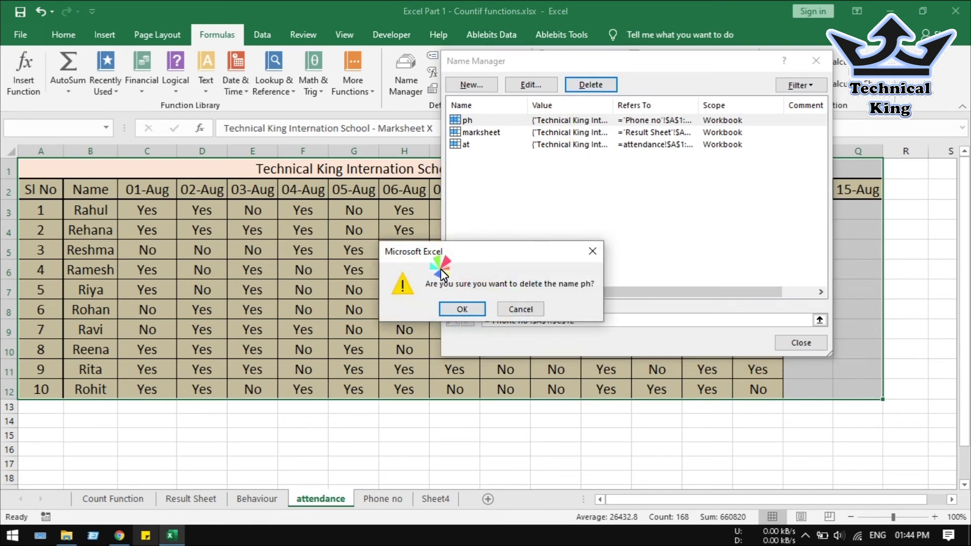
left_click(462, 309)
Delete the 'marksheet' and 'at' names together, then return to the Phone no sheet.
left_click(486, 121)
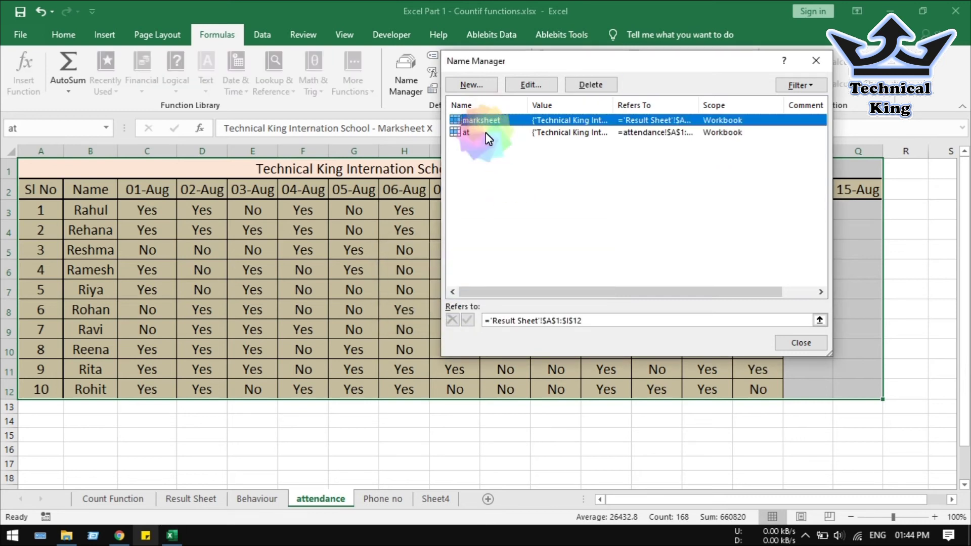
left_click(484, 131, "shift")
left_click(588, 87)
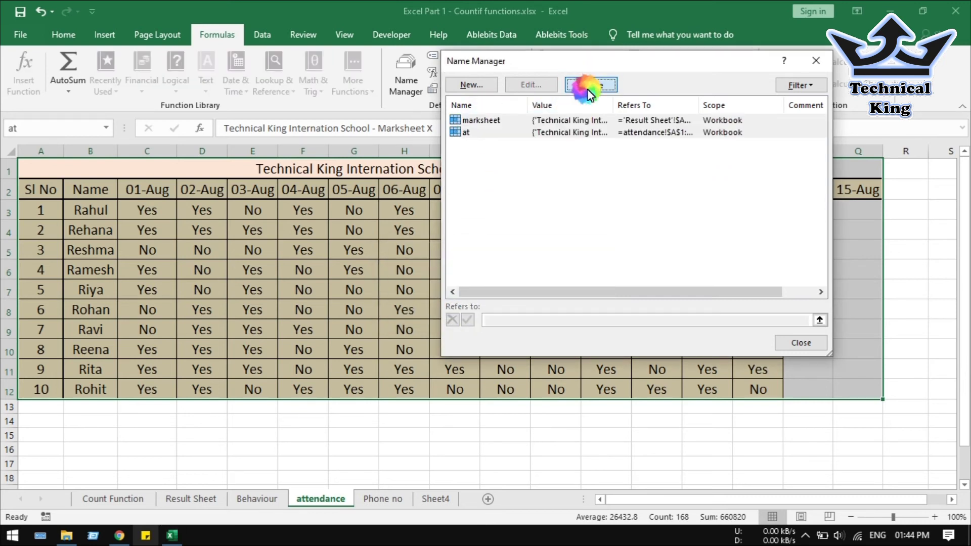
left_click(470, 312)
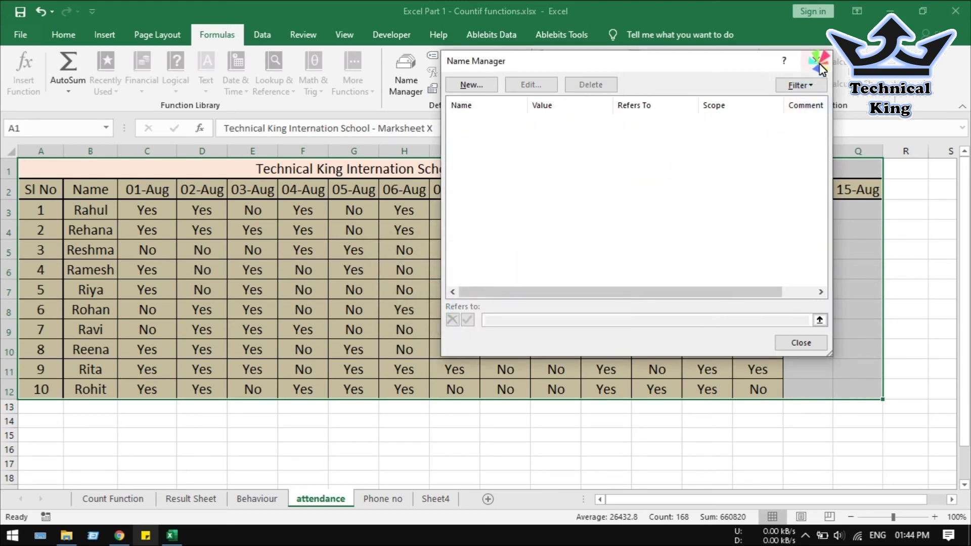
left_click(815, 61)
left_click(392, 499)
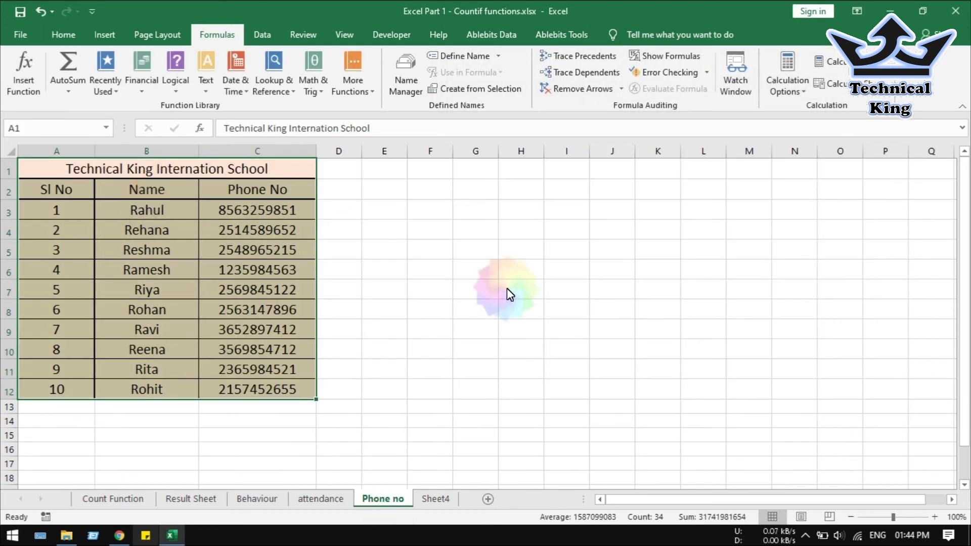
From cell H7, try the deleted 'at' name in the Name Box, then select cell F7.
left_click(507, 289)
left_click(57, 126)
type("at")
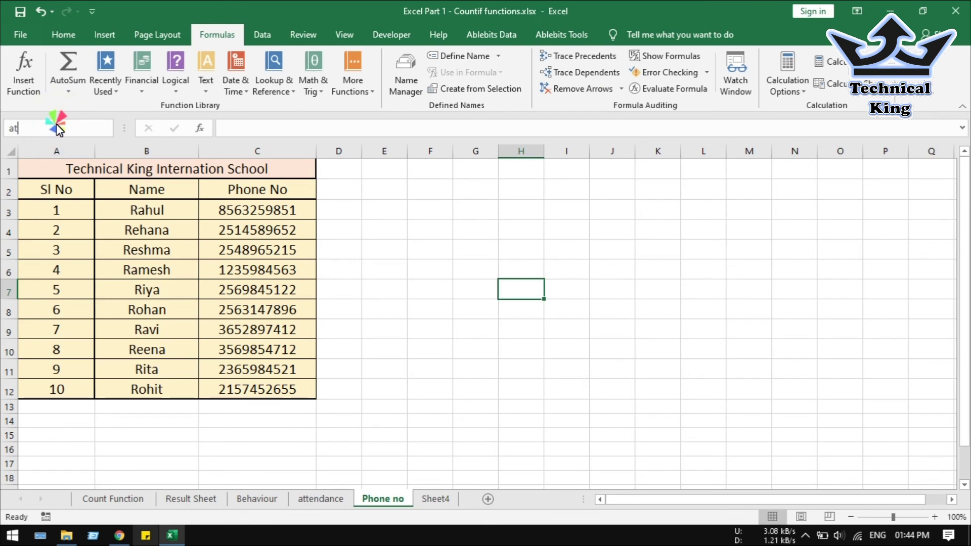
key("Return")
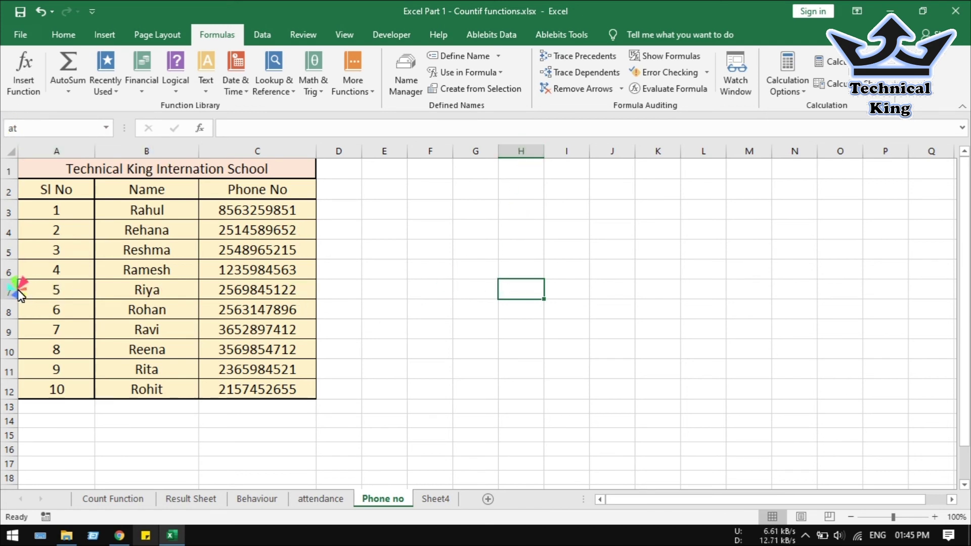
left_click(50, 128)
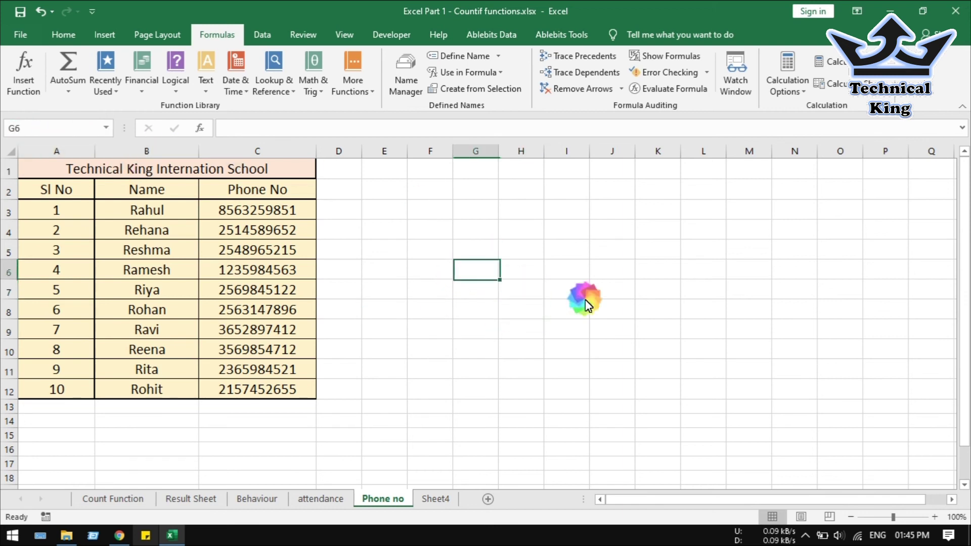
left_click(430, 289)
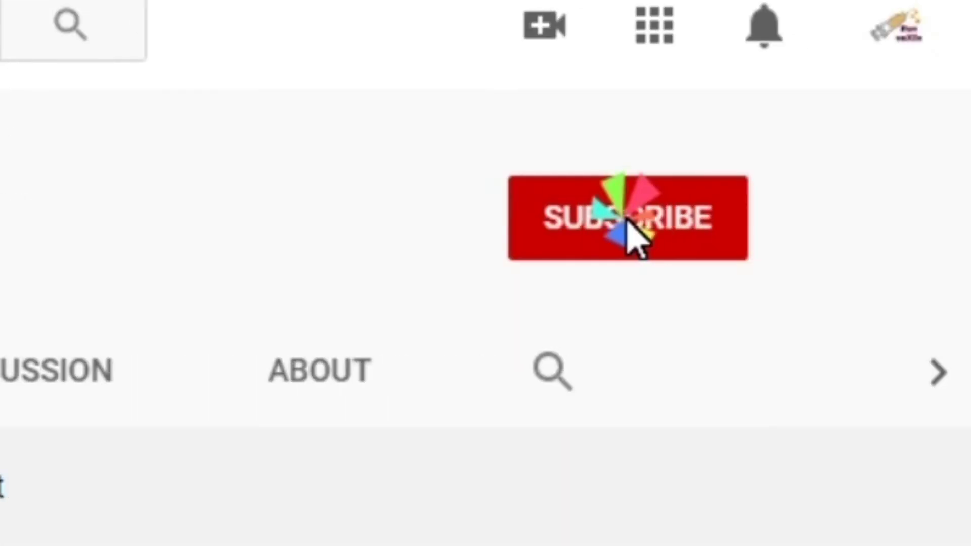
Subscribe to the Technical King channel and set its bell notifications to All.
left_click(628, 215)
left_click(713, 220)
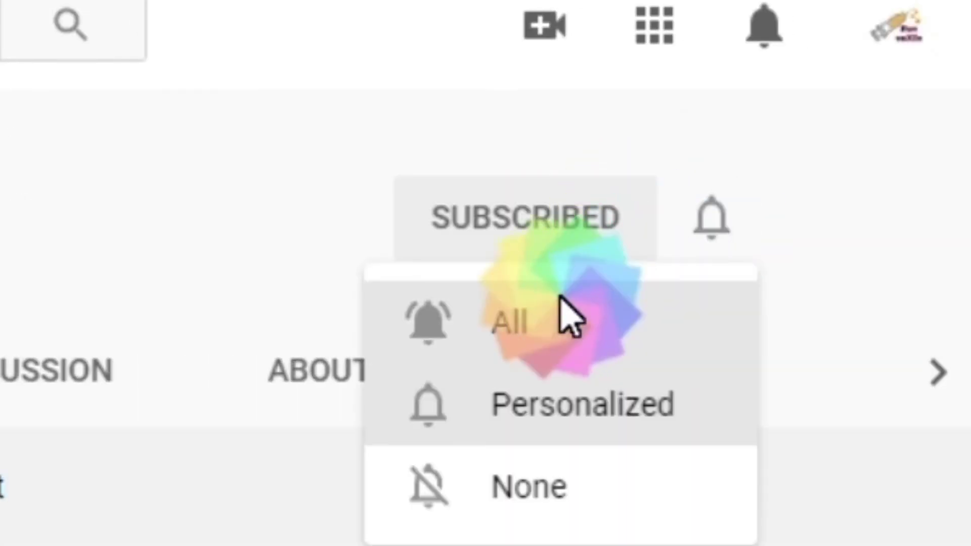
left_click(506, 326)
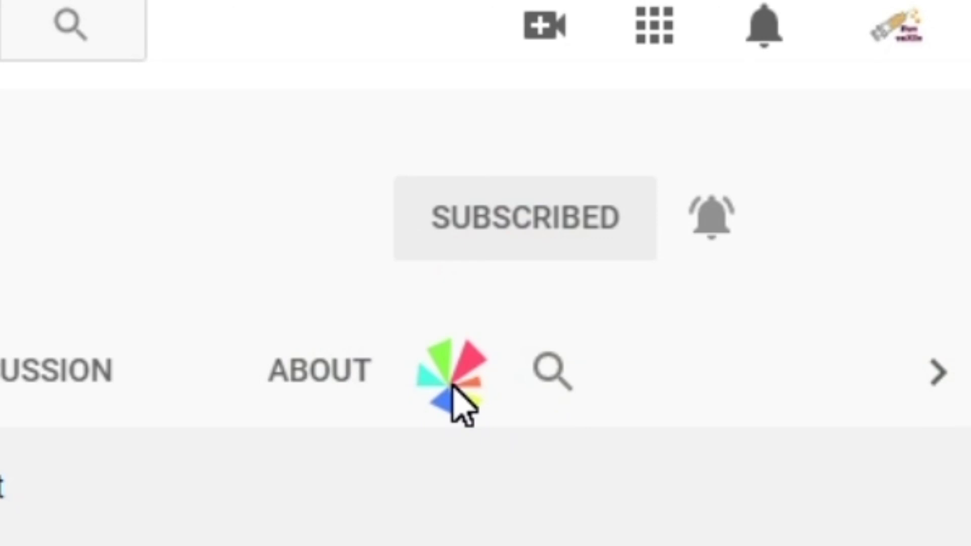